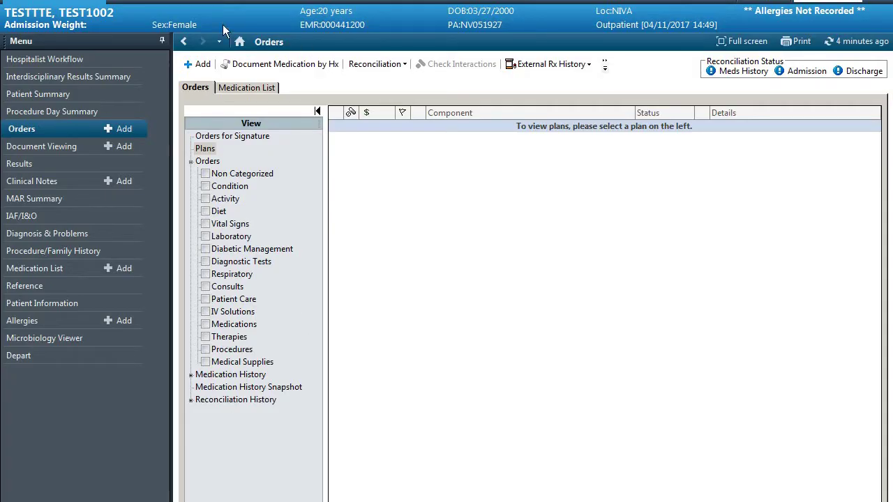
Start an admission reconciliation and dismiss the No Order History Performed warning.
click(371, 66)
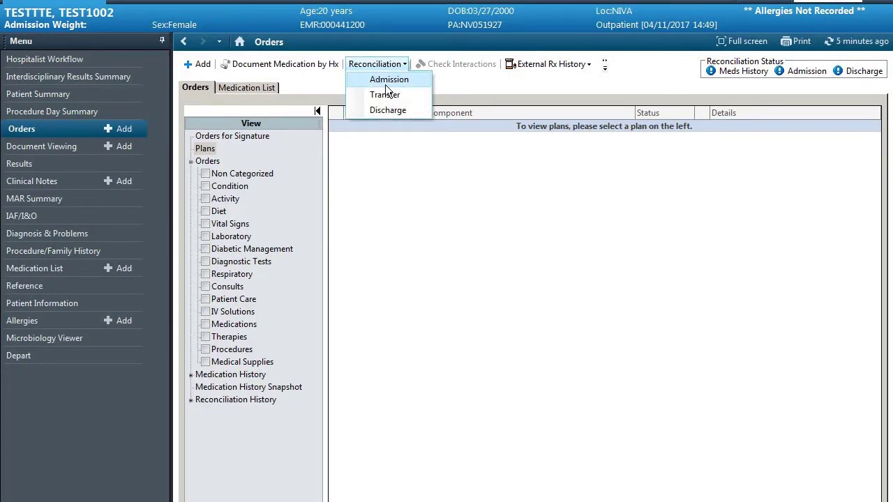
click(387, 81)
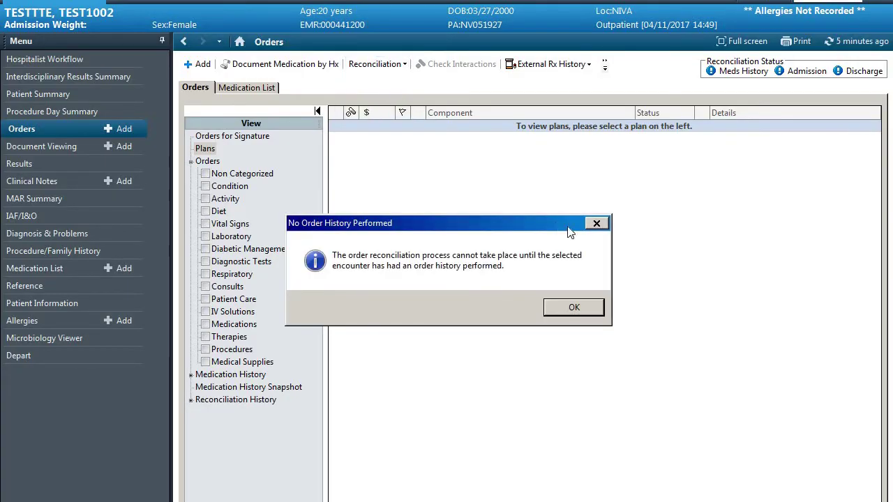
click(590, 301)
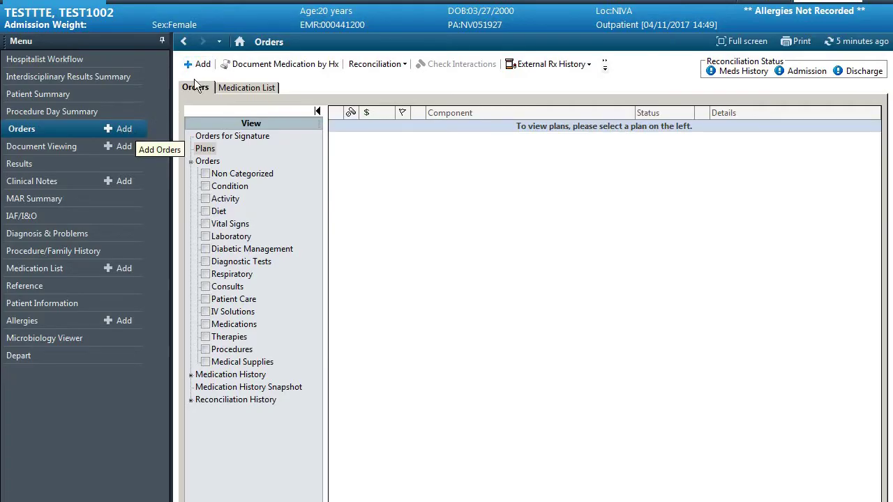
In Add Order, choose CARD Acute Coronary Syndrome Admit Orders from the Cardiology folder.
click(123, 130)
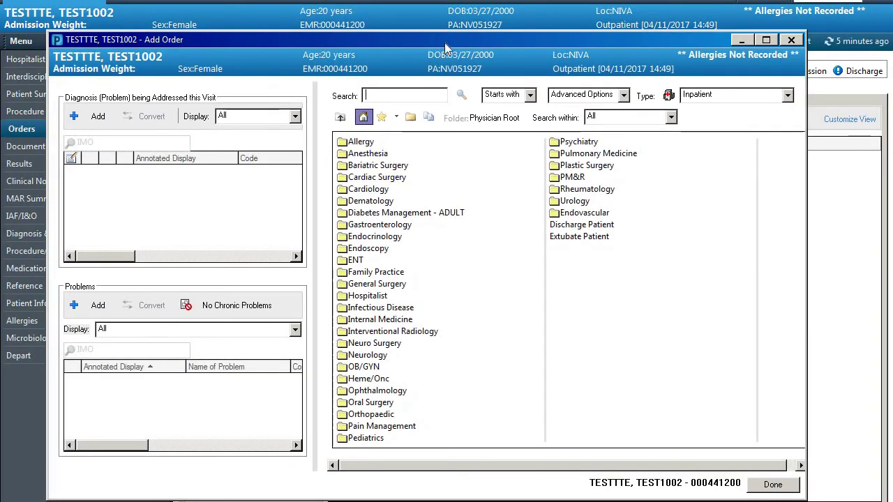
drag(444, 42, 462, 42)
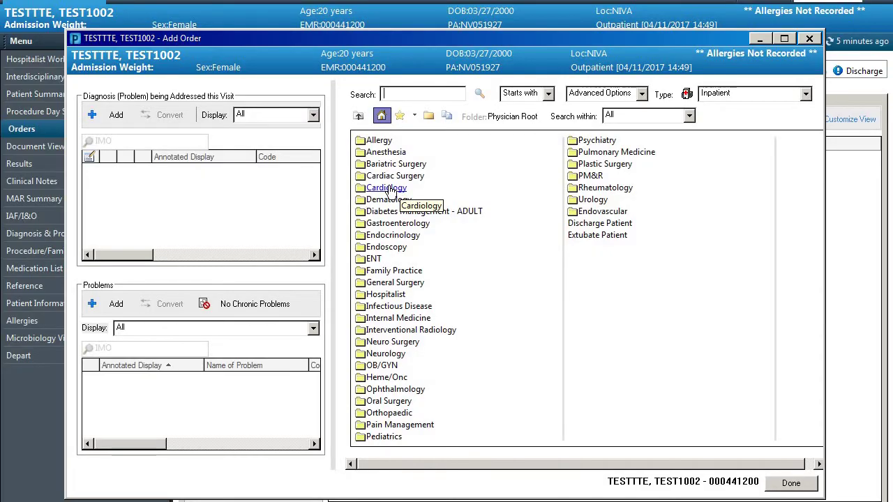
click(387, 189)
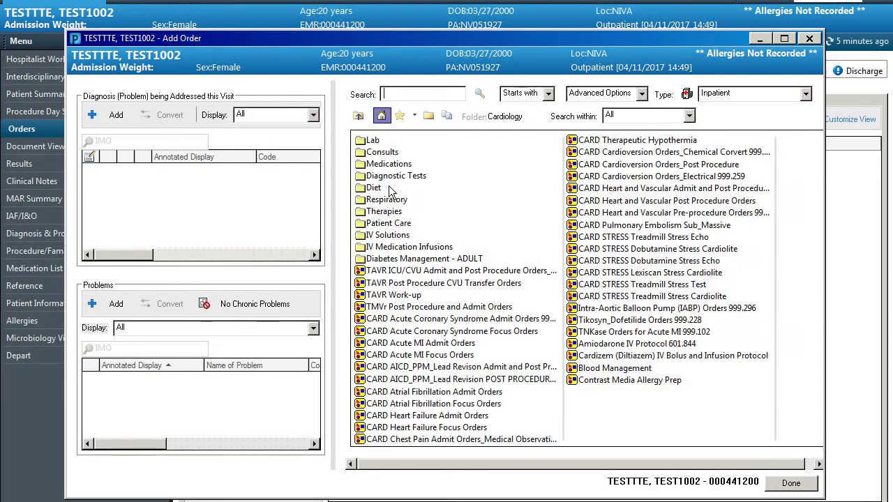
click(523, 320)
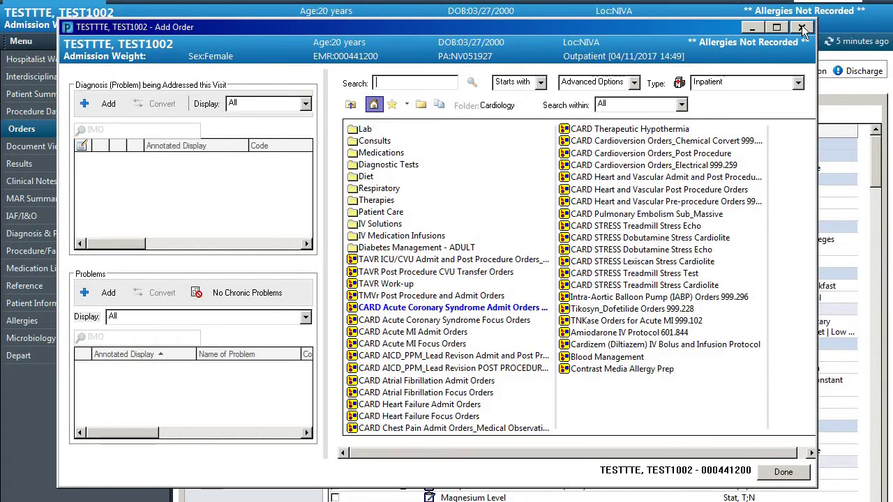
Load the ACS admit plan and give its Admit order the Visit Type: Inpatient sentence.
click(783, 472)
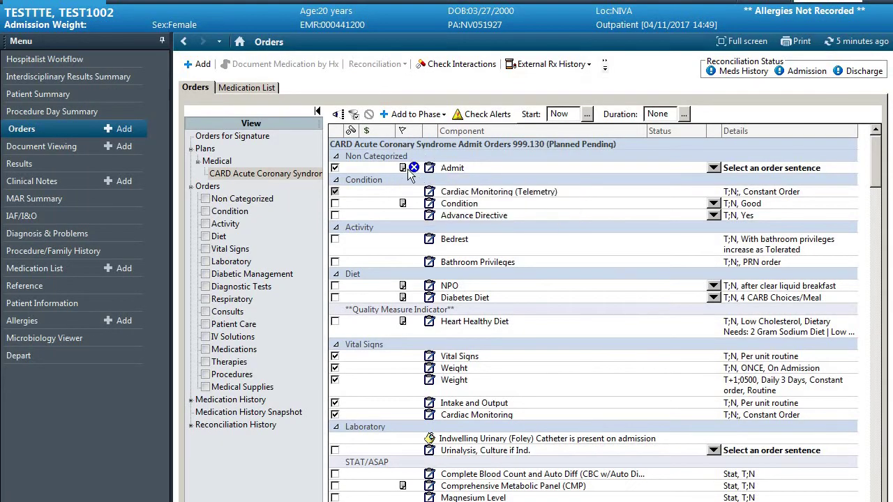
mouse_move(414, 170)
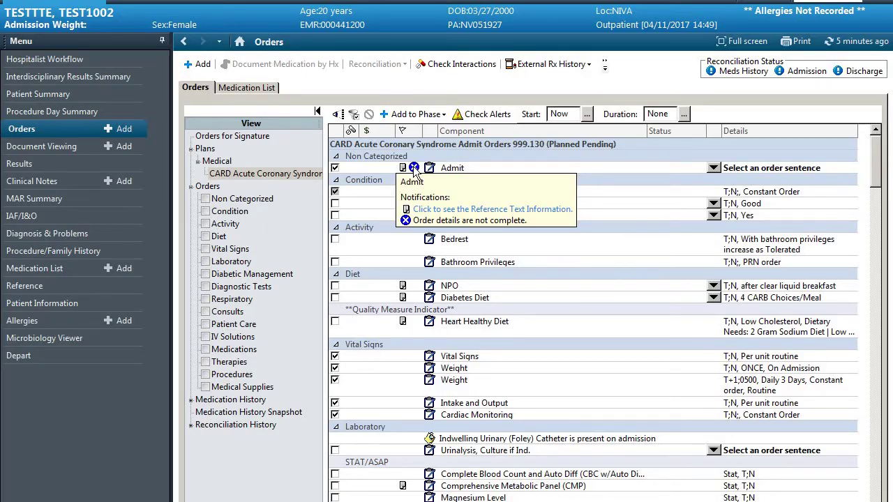
right_click(414, 170)
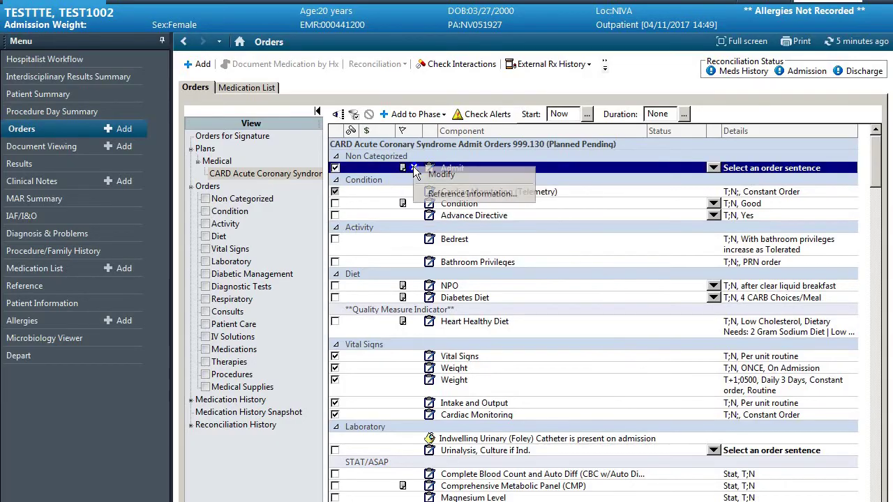
click(435, 176)
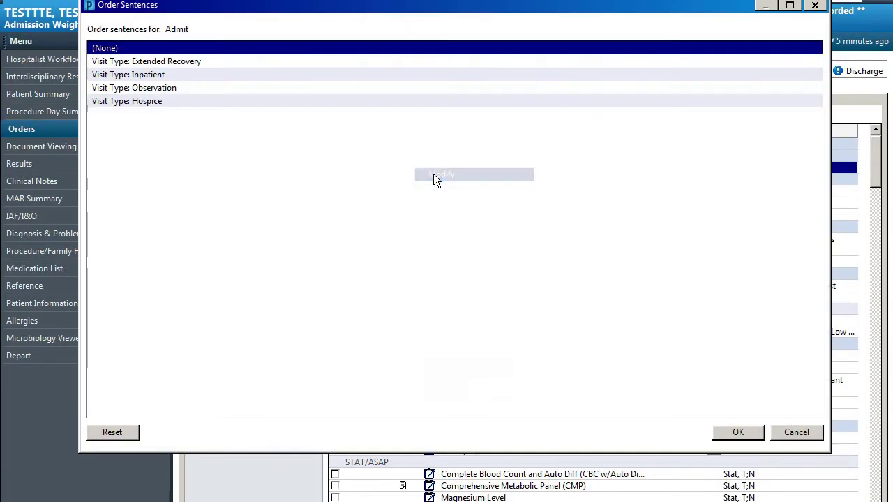
double_click(247, 74)
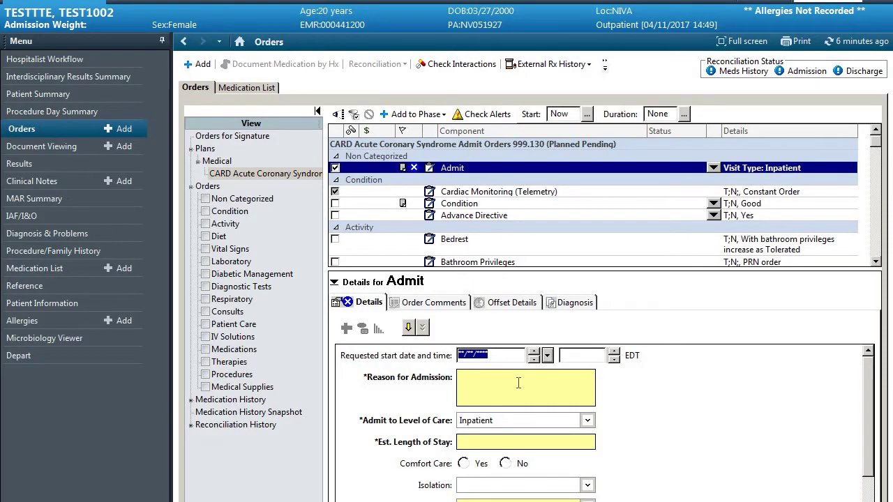
Fill the Admit order with reason NSTEMI, estimated stay 2 and location Cardiovascular.
click(518, 383)
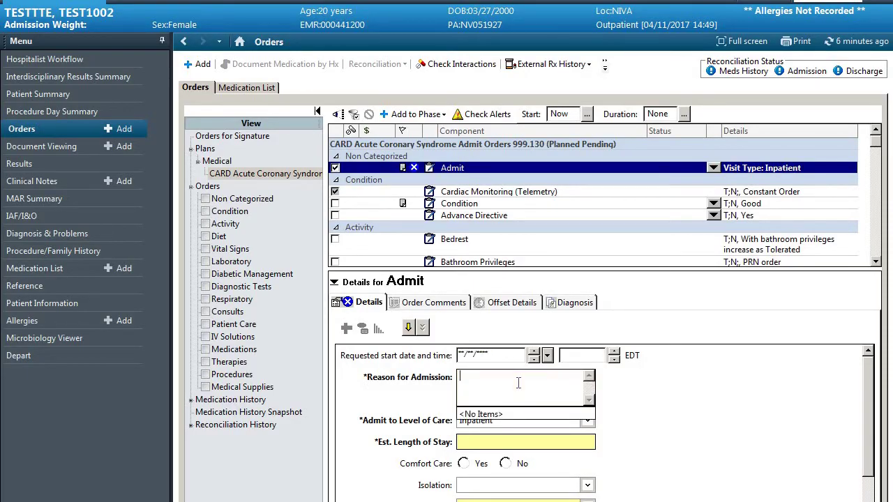
text(NSTEMI)
click(522, 446)
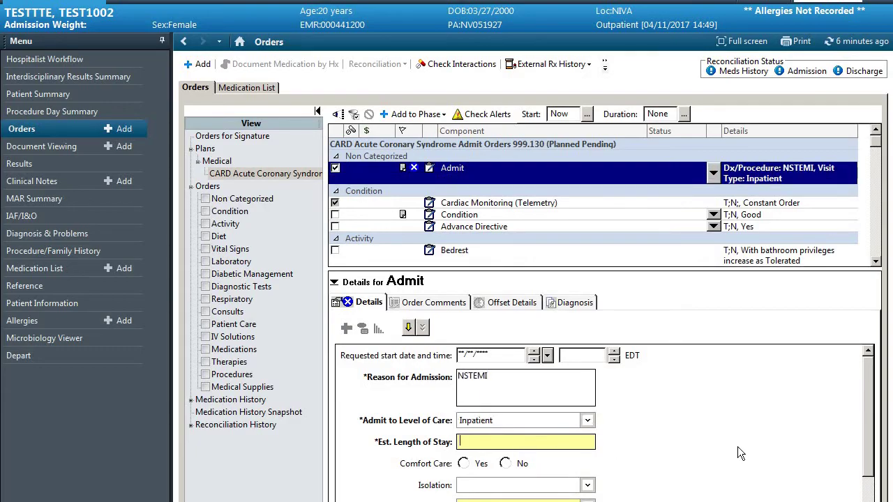
scroll(872, 418, down, 3)
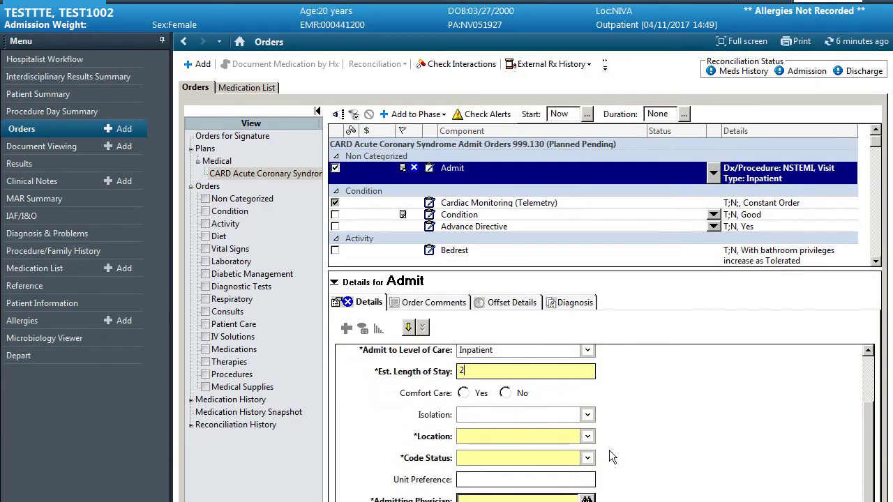
click(556, 436)
click(536, 479)
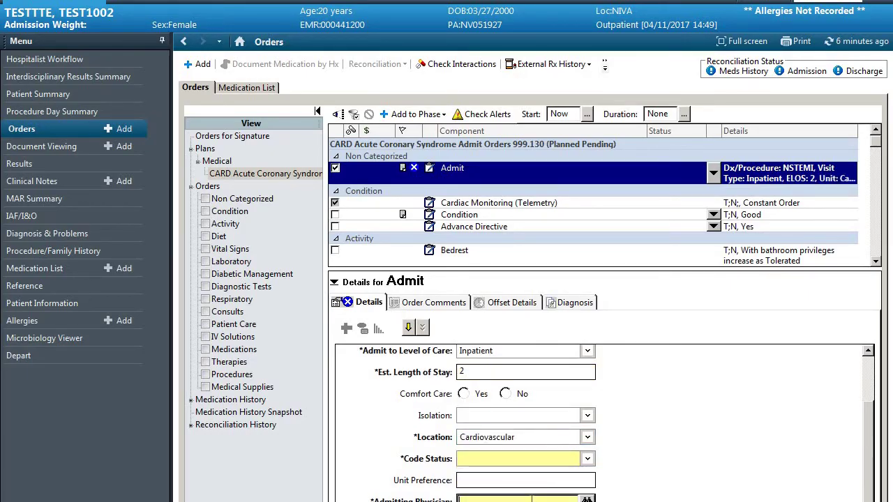
scroll(864, 454, down, 1)
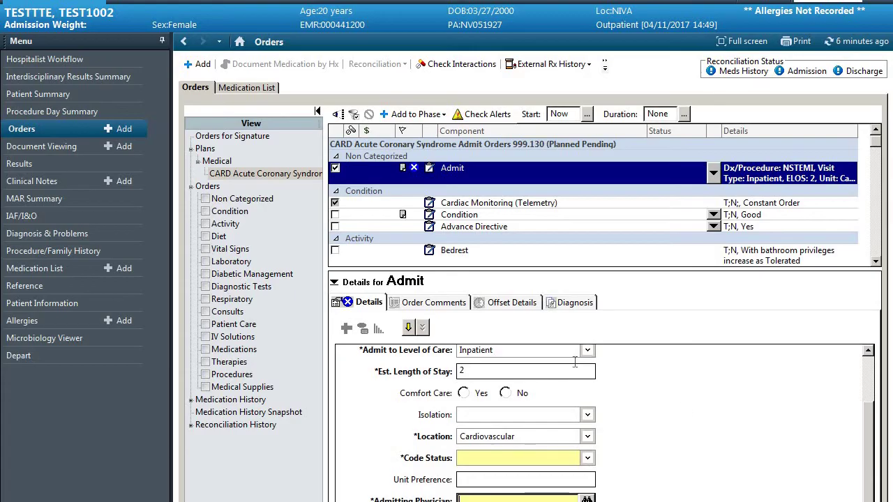
click(334, 282)
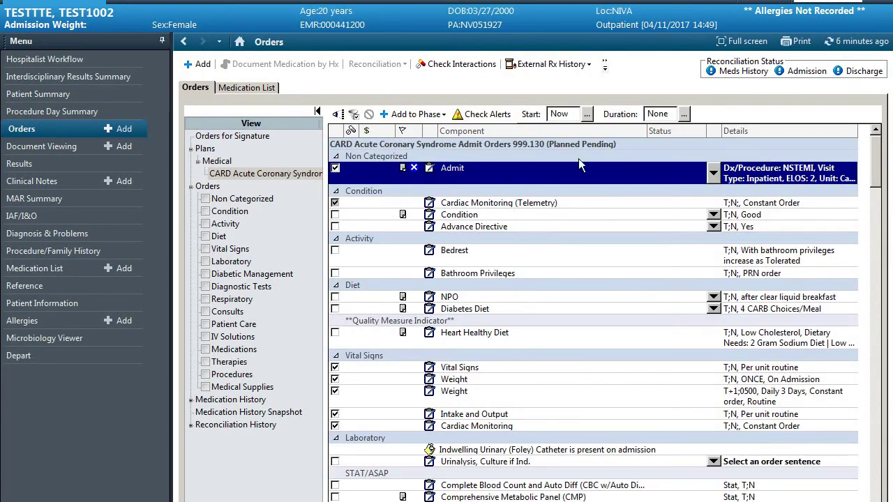
Select the STAT labs: CBC with differential, CMP, magnesium, PT/INR and PTT.
click(334, 215)
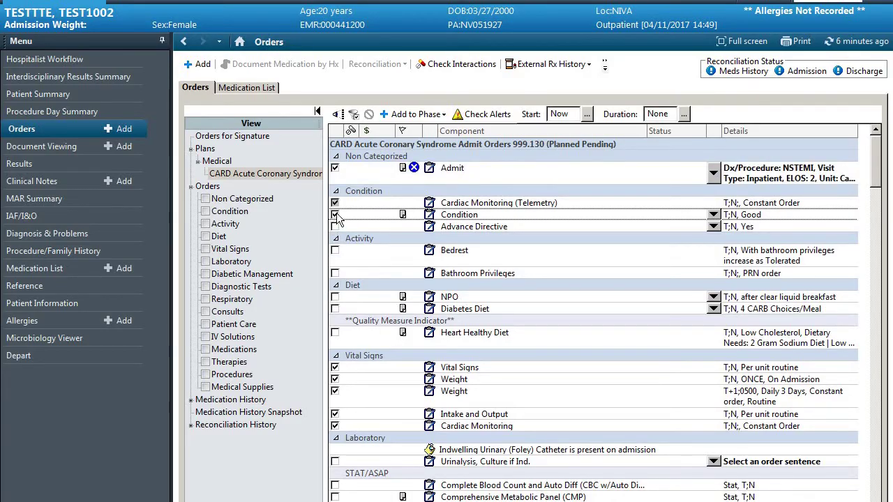
click(335, 215)
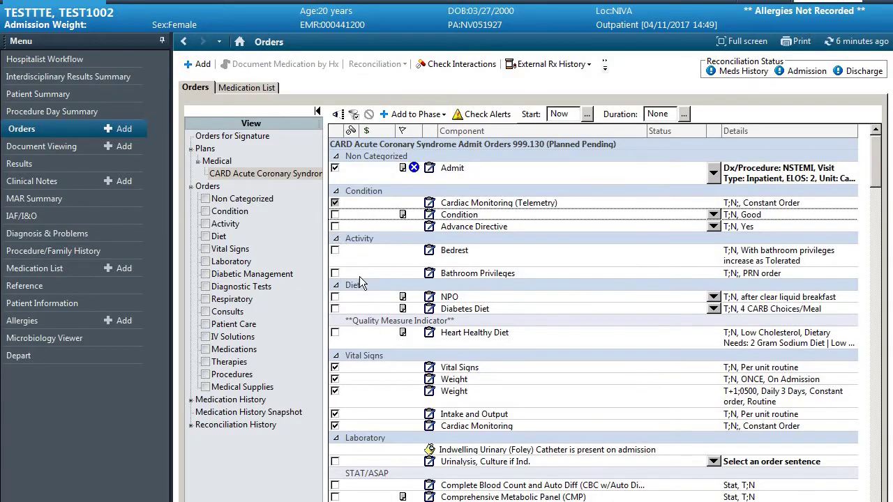
scroll(361, 283, down, 1)
scroll(360, 282, down, 5)
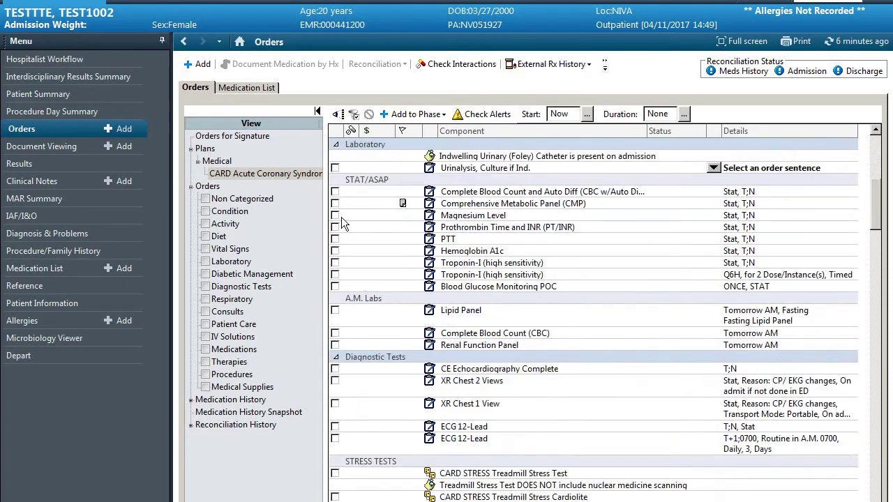
click(335, 191)
click(335, 203)
click(335, 215)
click(335, 227)
click(335, 238)
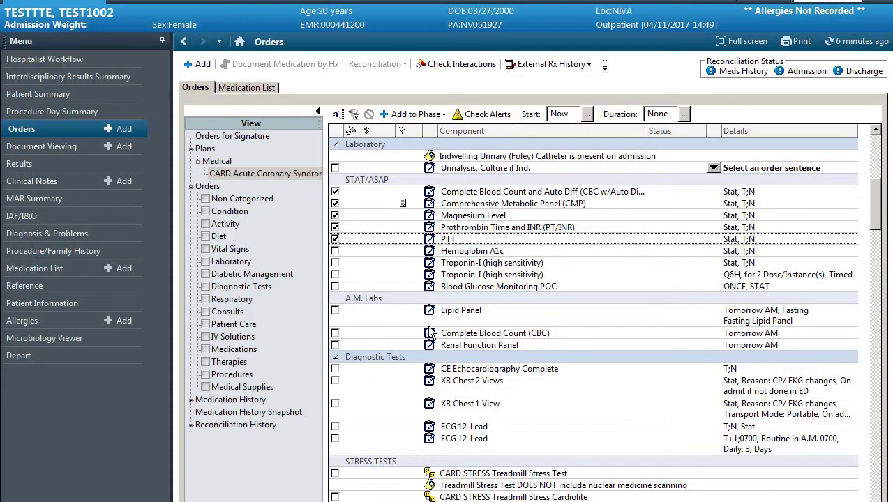
Select the A.M. Lipid Panel, CBC, Renal Function Panel and CE Echocardiography Complete.
click(335, 310)
click(335, 333)
click(335, 344)
scroll(528, 328, down, 1)
scroll(528, 328, down, 1)
click(334, 298)
Set the echocardiogram's Reason For Exam to Precordial chest pain and close its details.
click(435, 300)
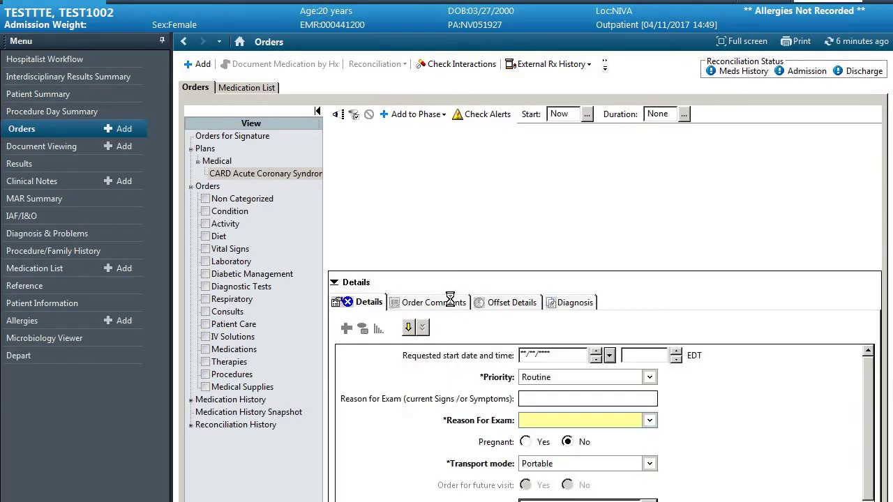
click(558, 420)
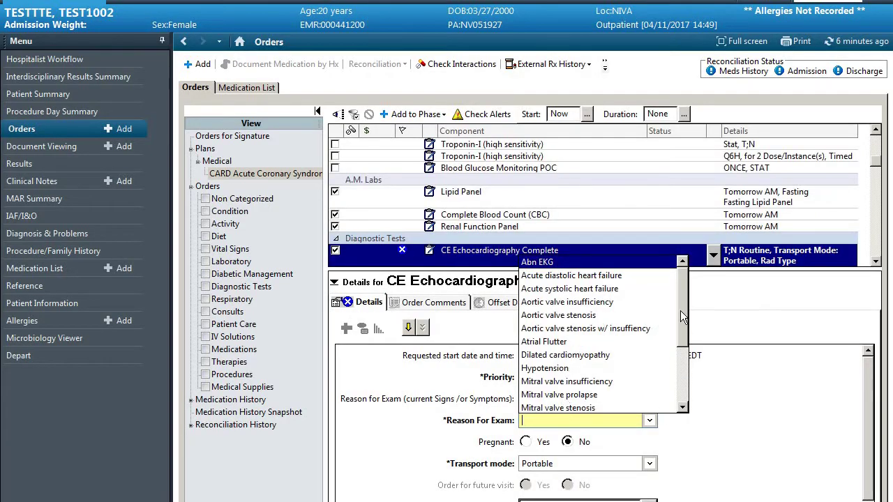
drag(685, 298, 684, 352)
click(621, 381)
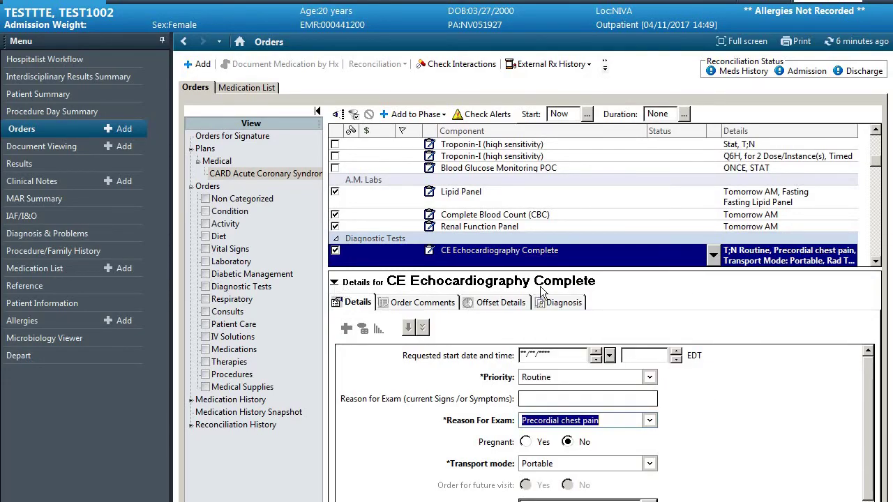
click(334, 282)
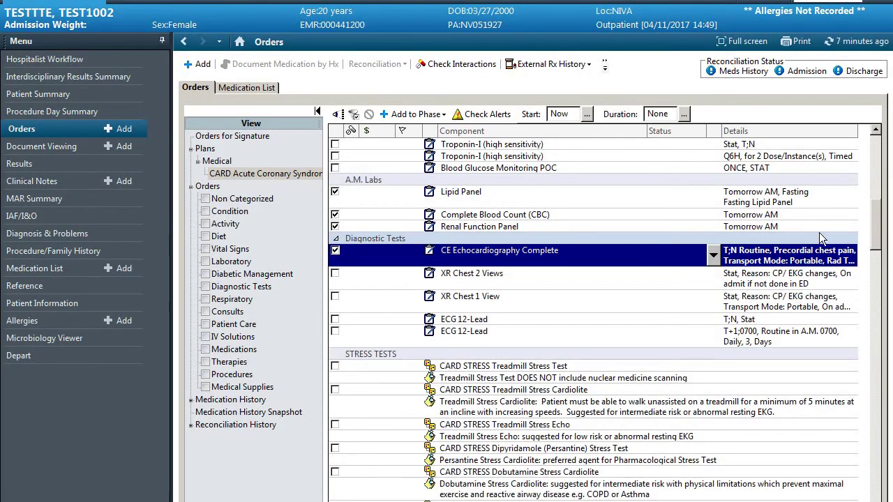
Uncheck both VTE prophylaxis exception orders and add the Heparin Per Weight Based Protocol subphase.
click(881, 255)
drag(879, 258, 877, 347)
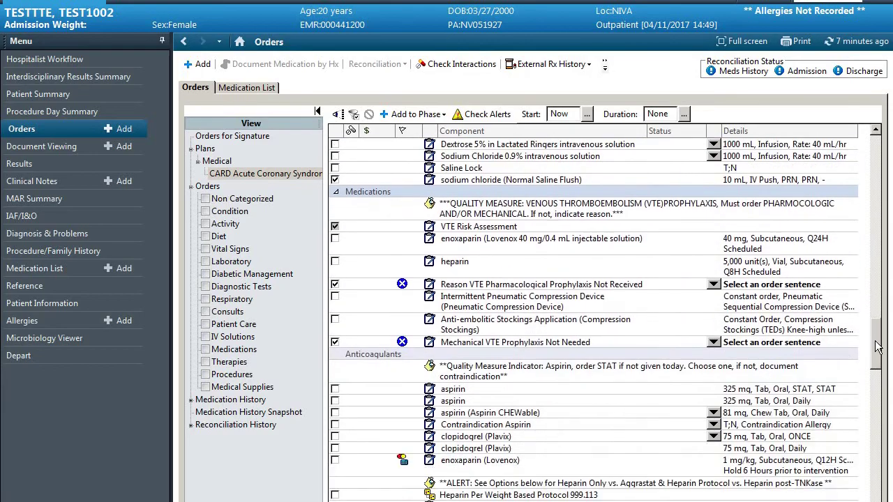
click(335, 284)
click(334, 342)
scroll(334, 352, down, 4)
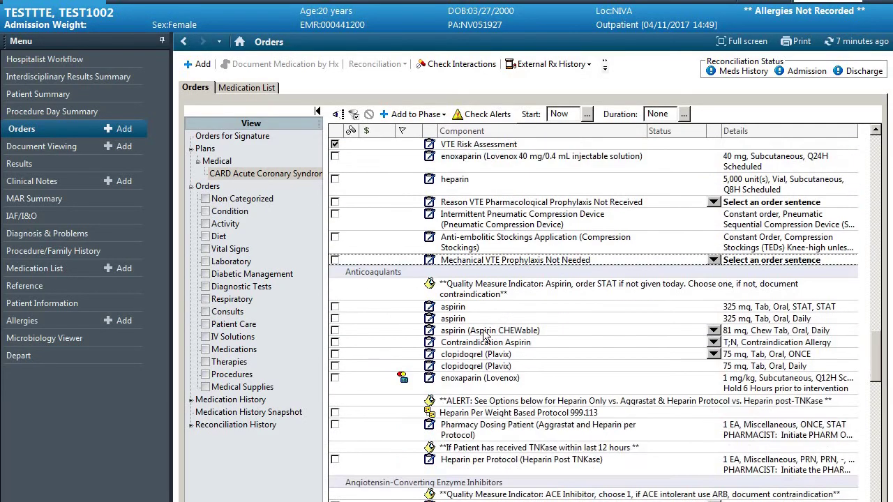
click(335, 355)
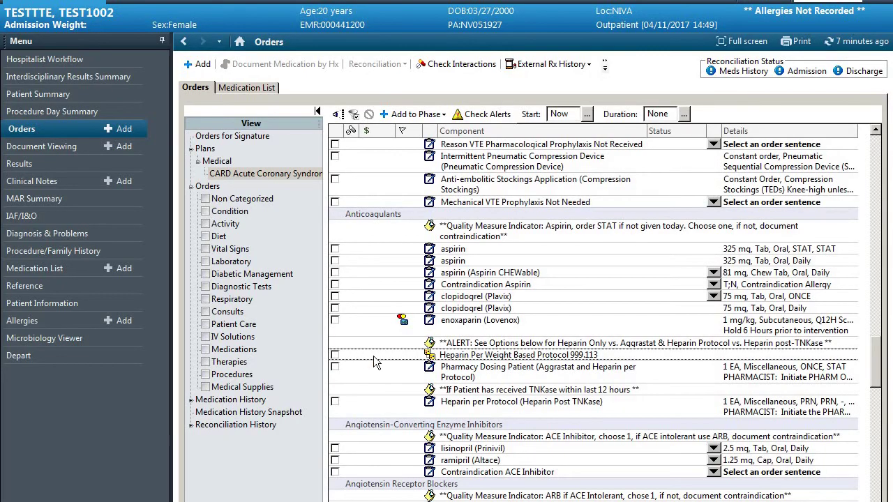
Set Heparin per Protocol's Reason for Heparin Therapy to Acute Coronary Syndrome.
double_click(441, 232)
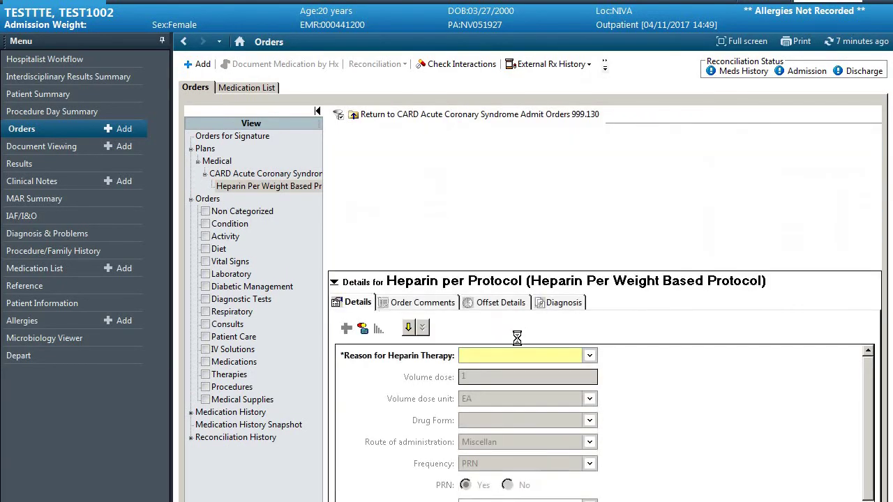
click(541, 356)
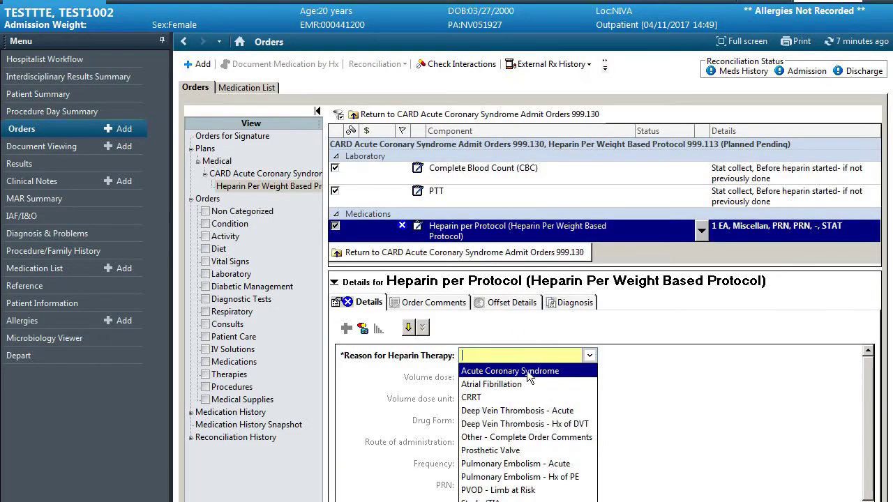
click(527, 370)
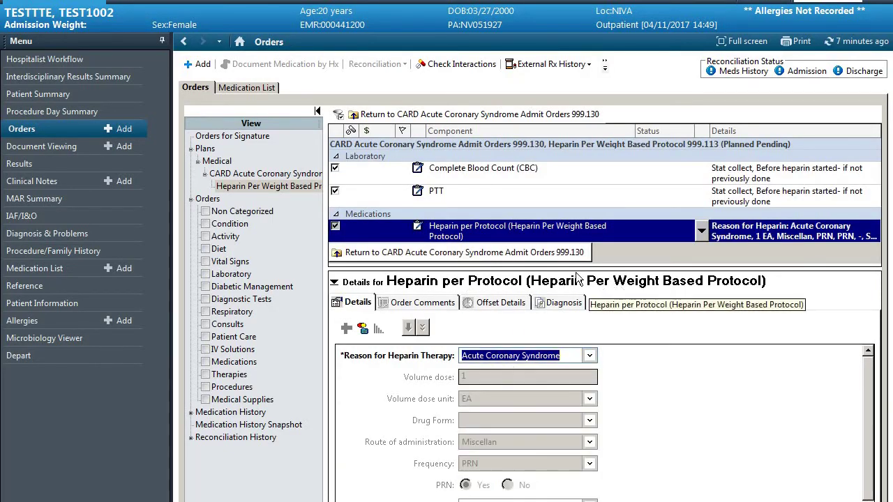
click(334, 283)
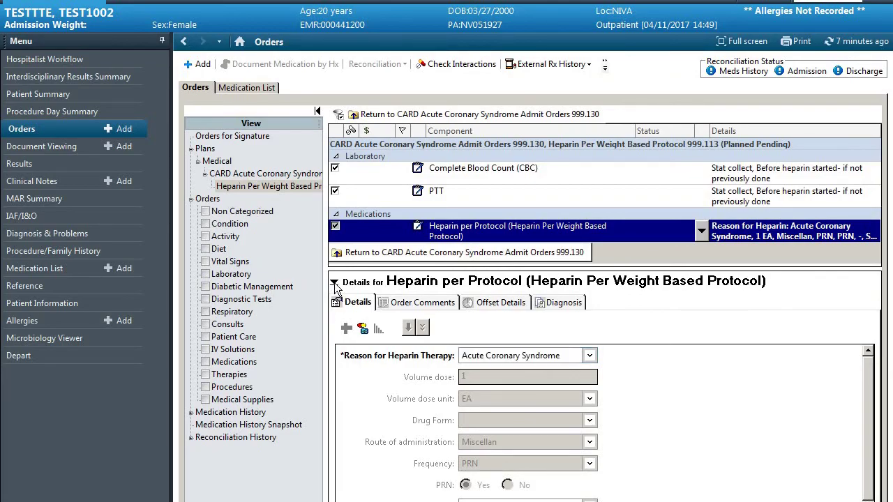
Go back to the full ACS admit plan and remove it from the View tree.
click(389, 253)
scroll(483, 344, down, 10)
scroll(468, 377, down, 12)
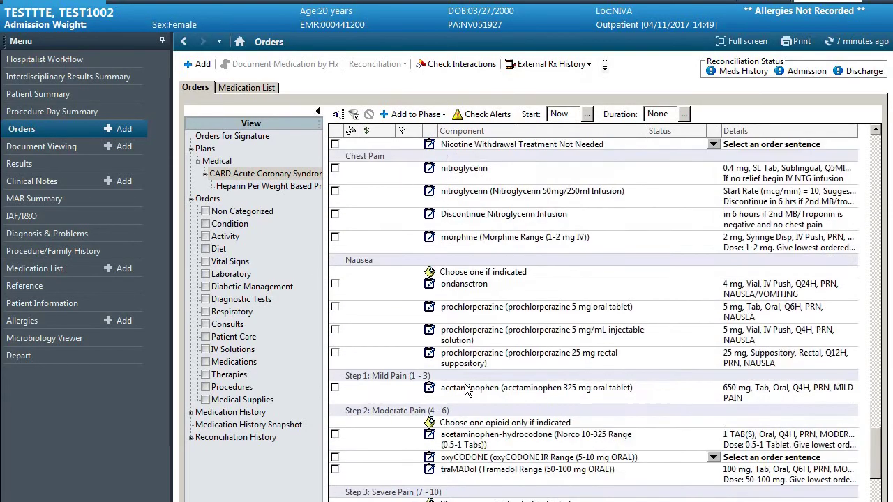
scroll(465, 395, up, 12)
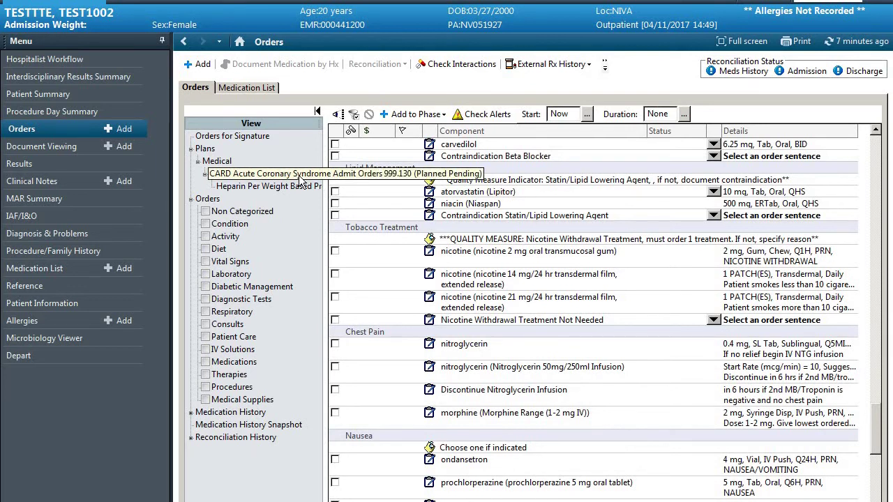
right_click(301, 180)
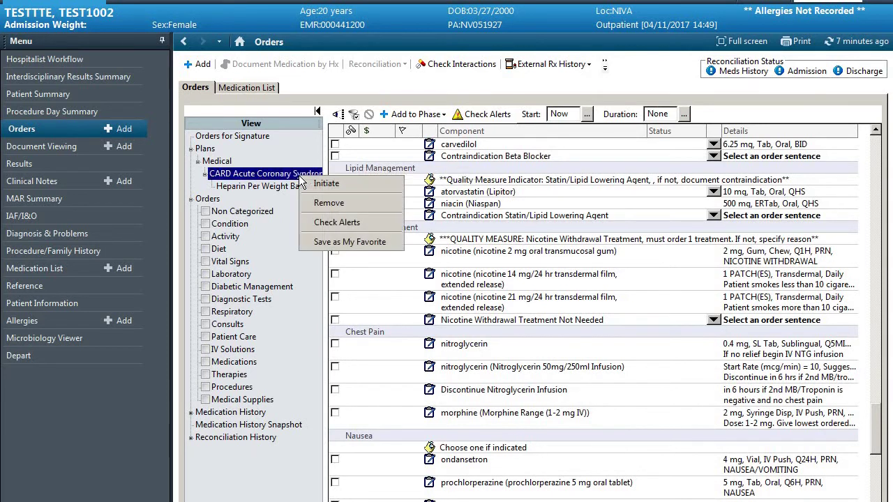
click(328, 203)
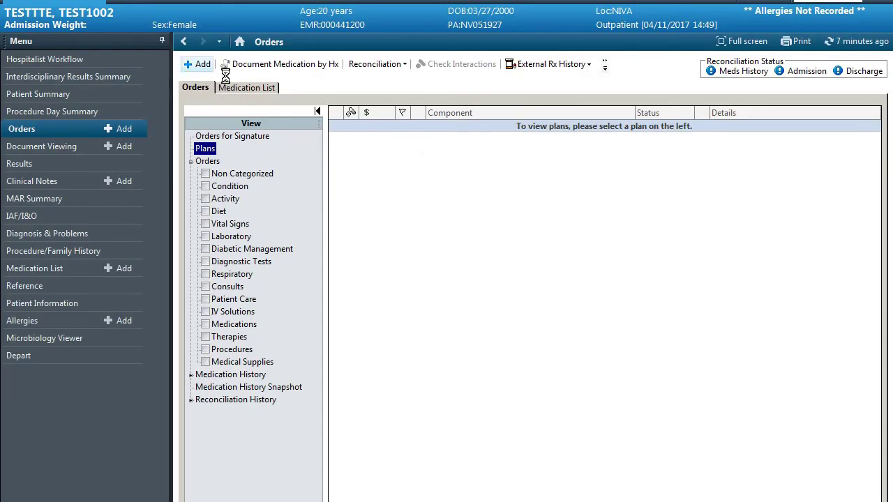
Open Add Order and search for aspirin, then for heparin.
click(206, 65)
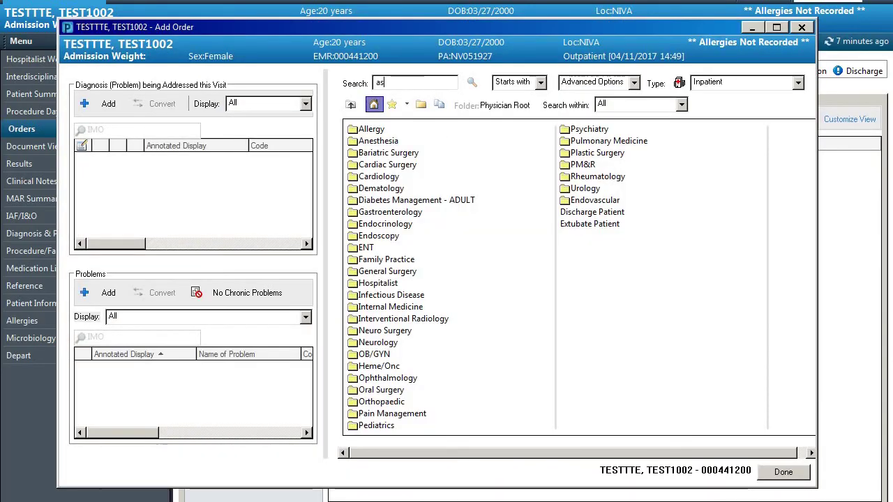
text(pirin)
key(Return)
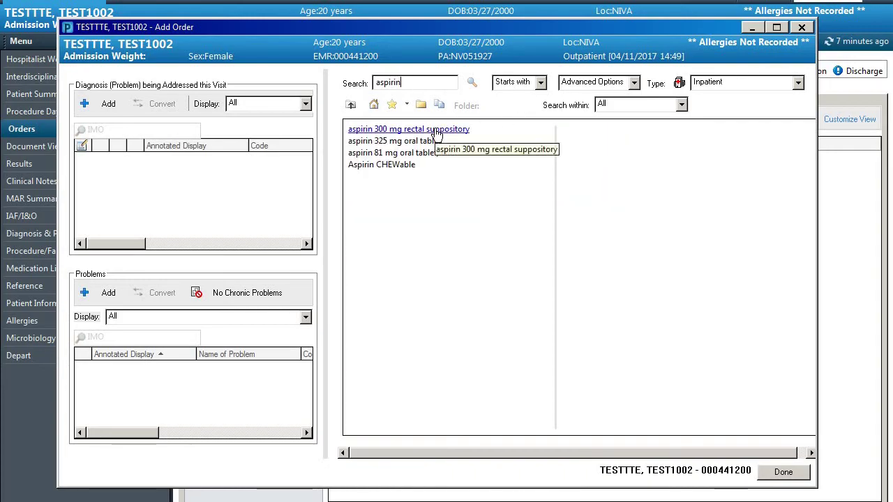
double_click(388, 83)
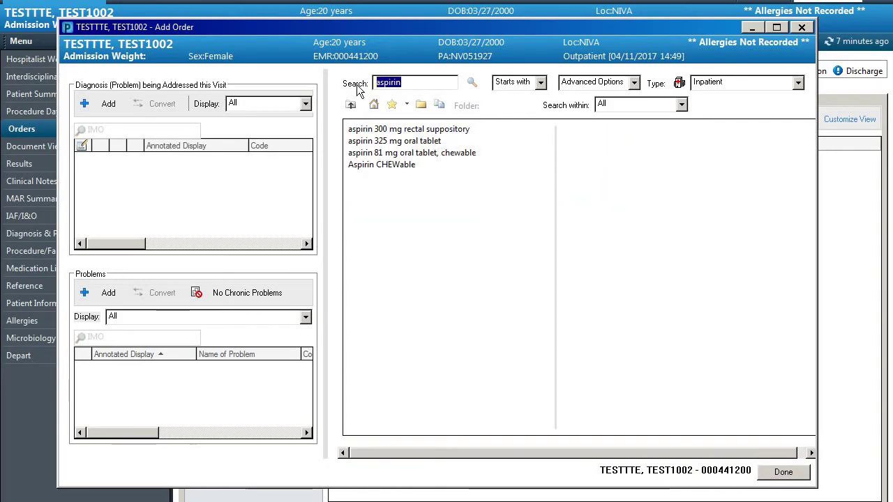
text(heaarin)
key(Return)
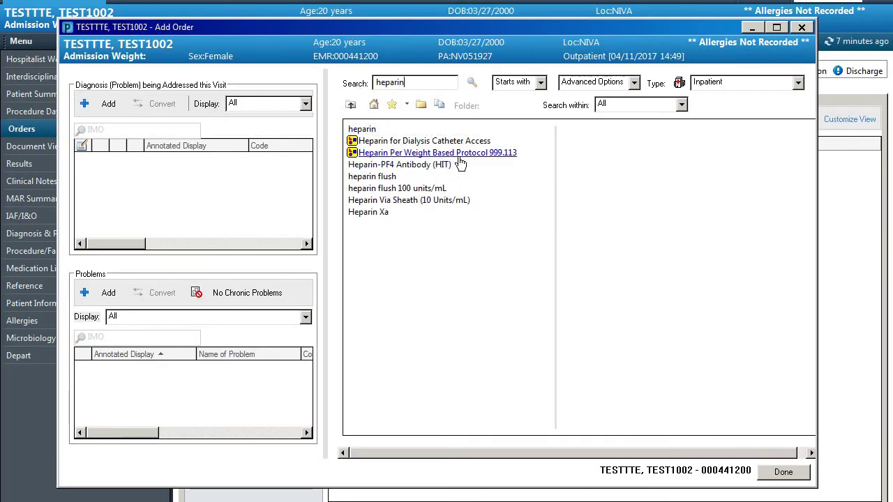
Replace the search text with bisop to look up bisoprolol.
click(345, 84)
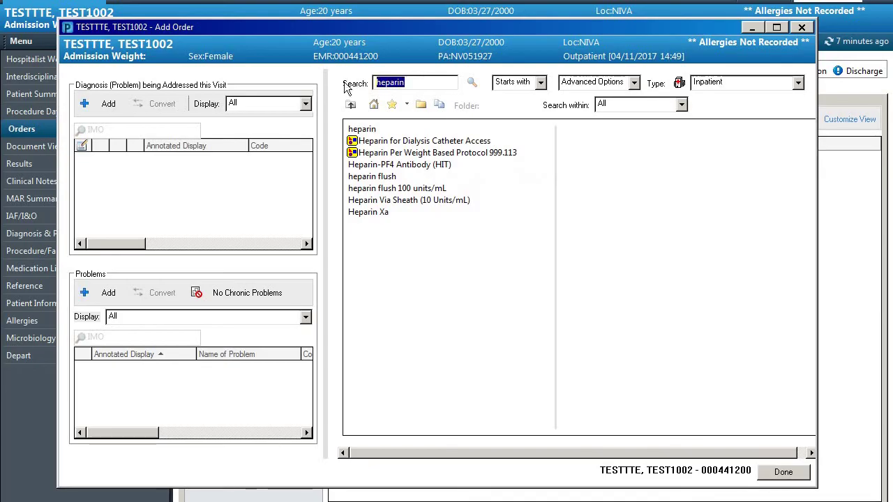
key(BackSpace)
text(bisop)
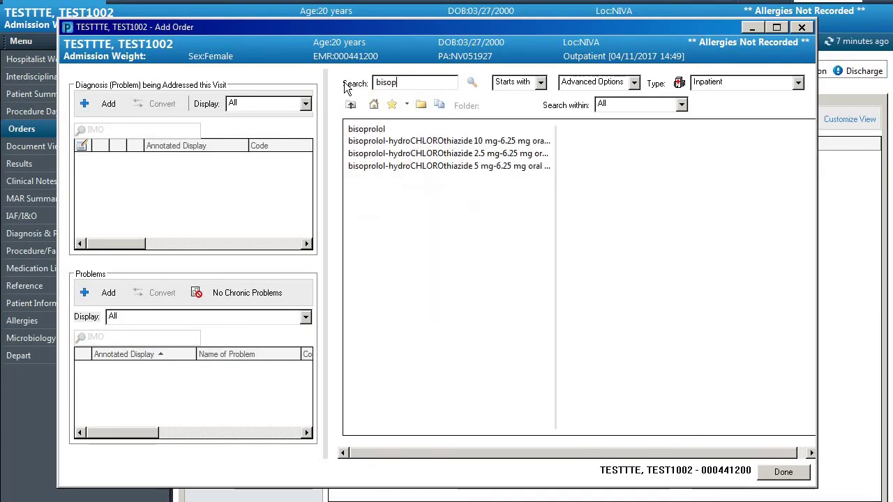
Browse into the Cardiology order folder from the root folder list, then return to the root.
click(373, 105)
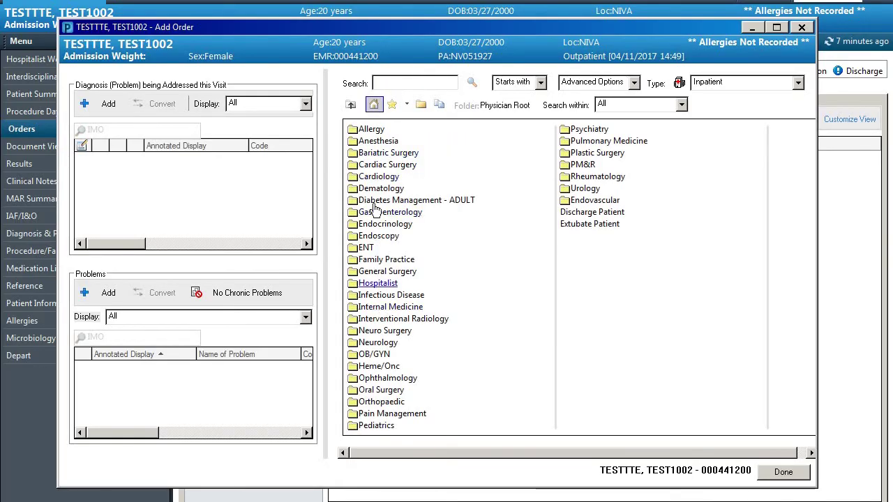
click(380, 178)
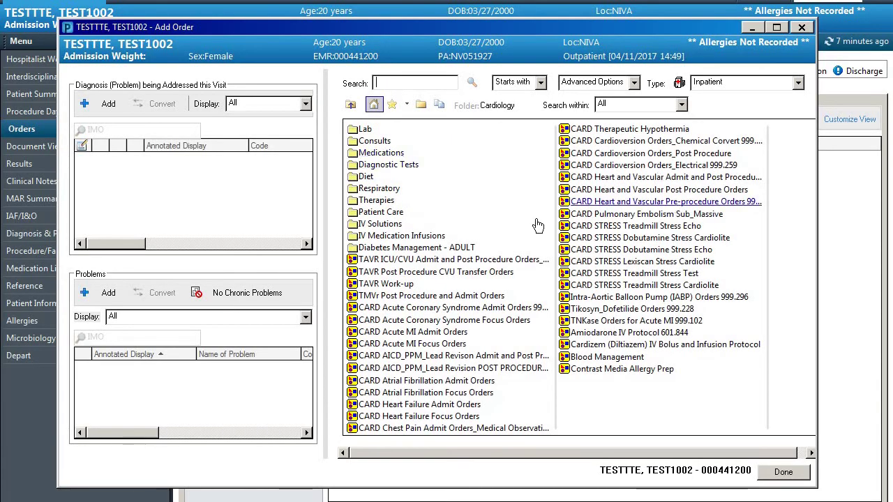
click(351, 105)
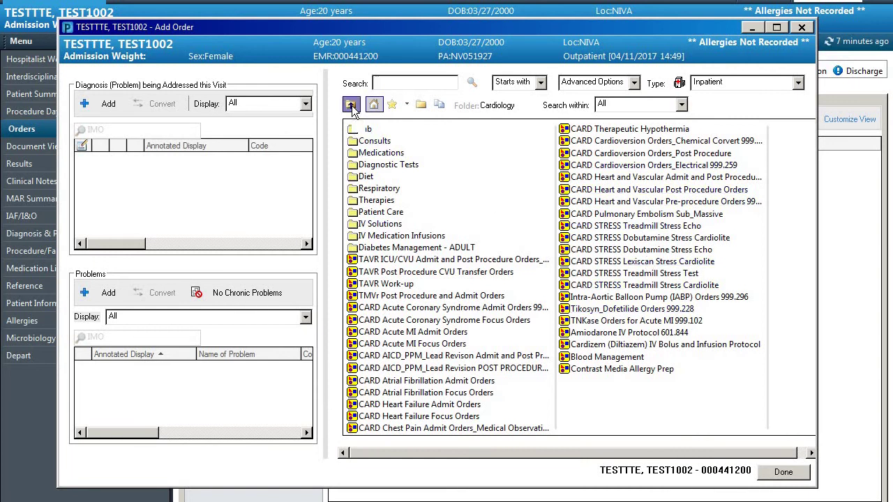
Show the Favorites folder, look inside its Medications subfolder, then return to the main favourites list.
click(392, 104)
click(377, 142)
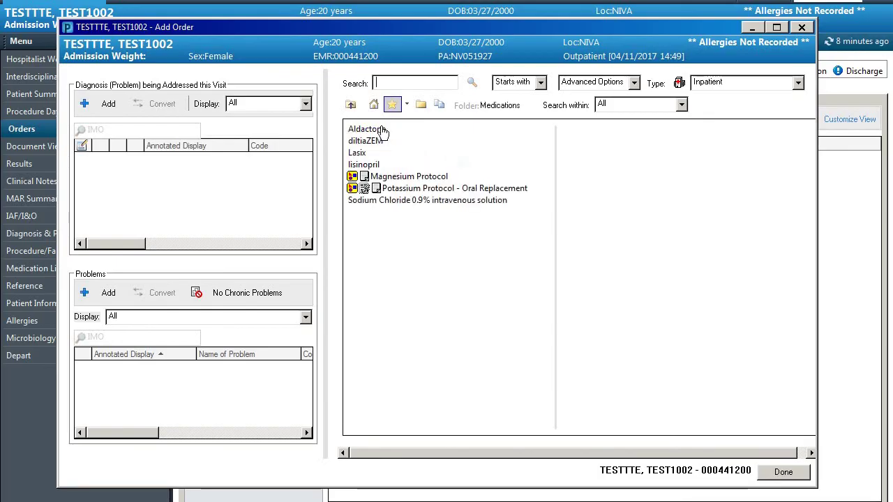
click(351, 104)
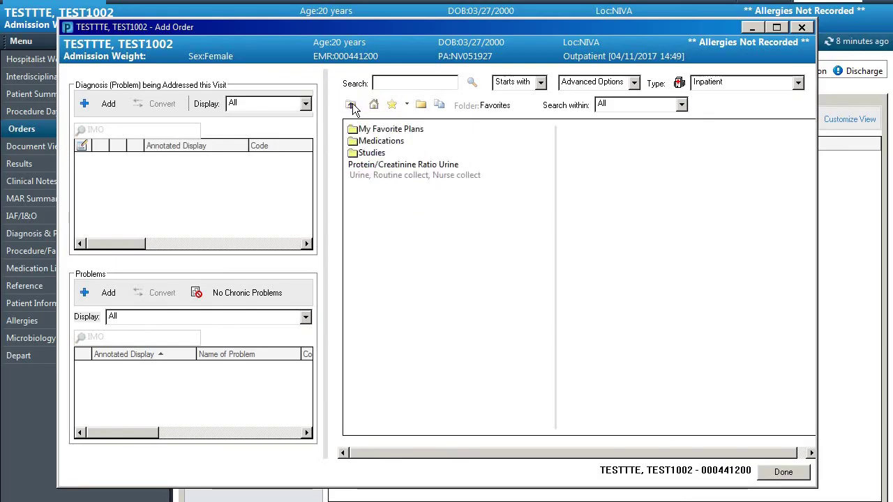
Close Add Order with Done, returning to the patient's empty Orders page.
click(785, 472)
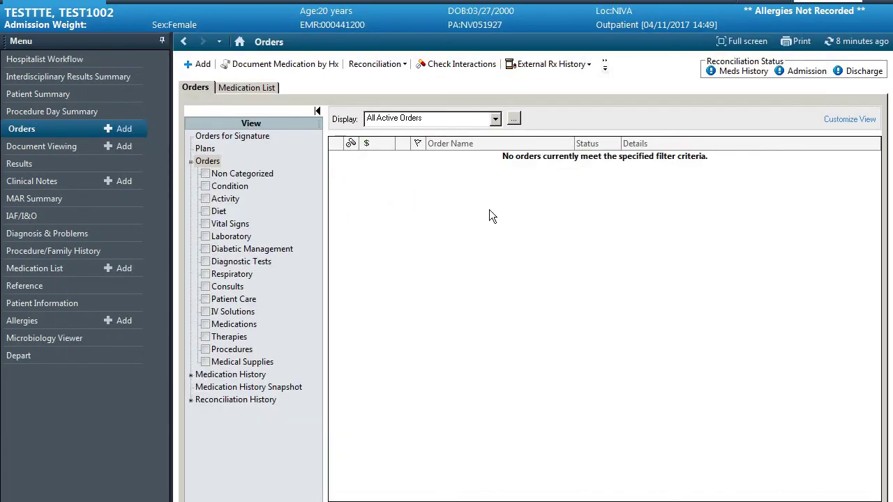